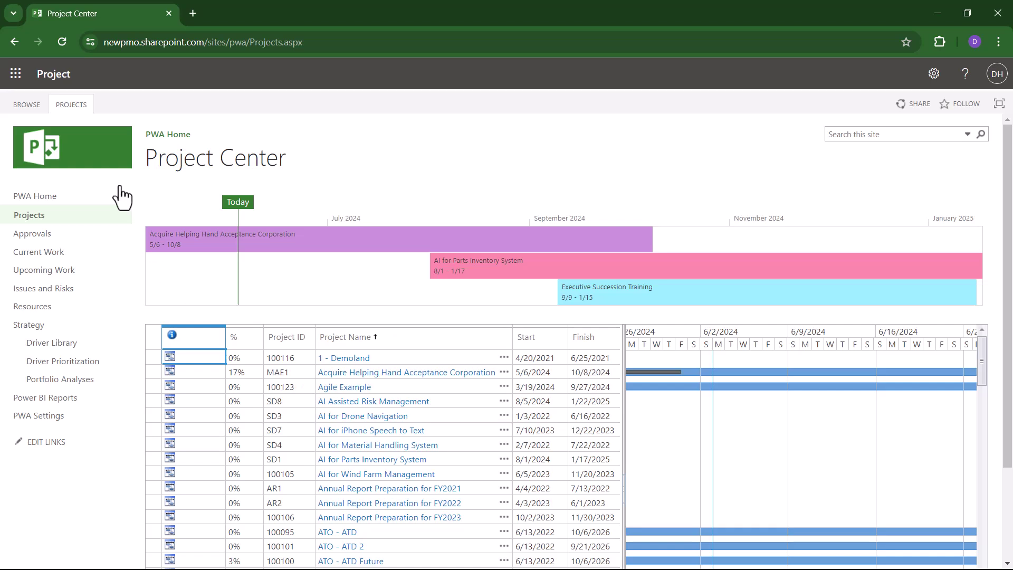
- Reload Project Center and open the AI Assisted Risk Management details page with the PROJECT ribbon showing
left_click(62, 46)
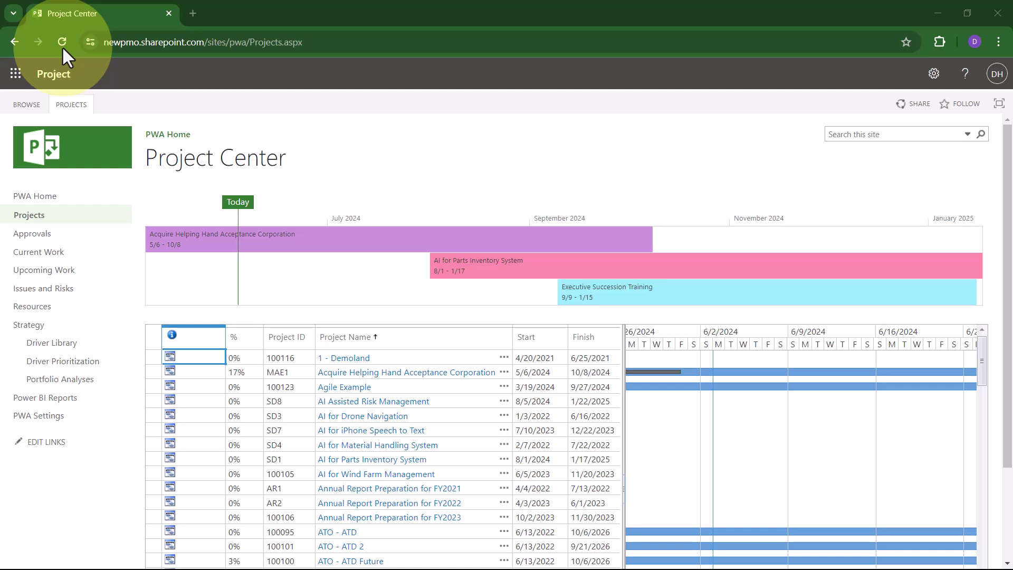
left_click(373, 404)
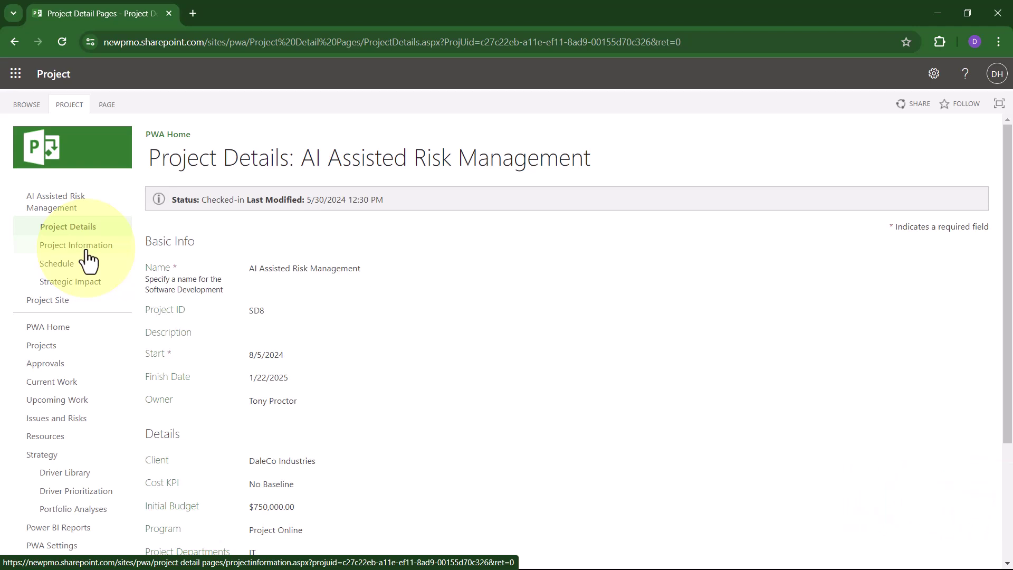
left_click(73, 104)
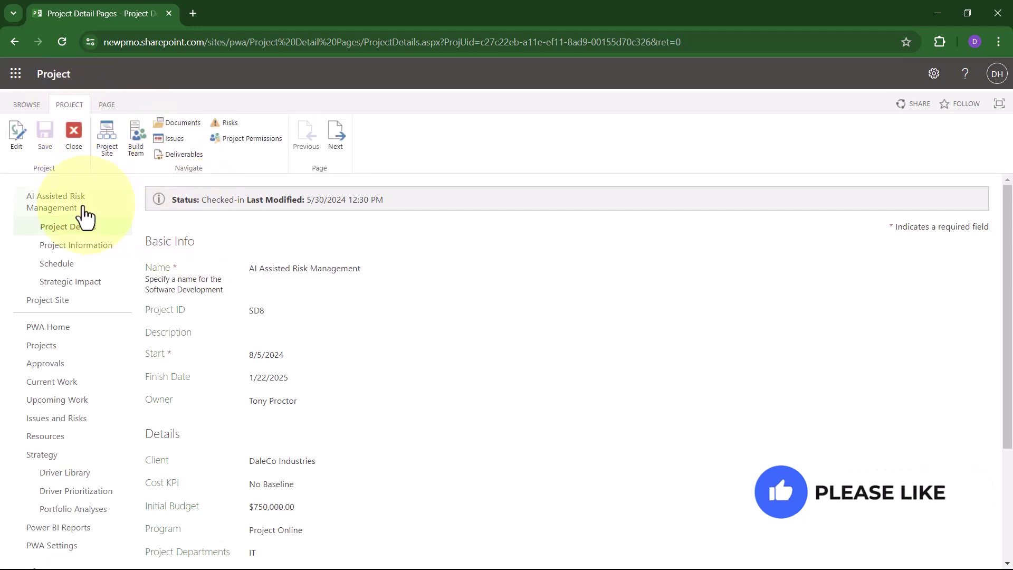
- Check out AI Assisted Risk Management for editing and scroll down to its Owner field
left_click(13, 132)
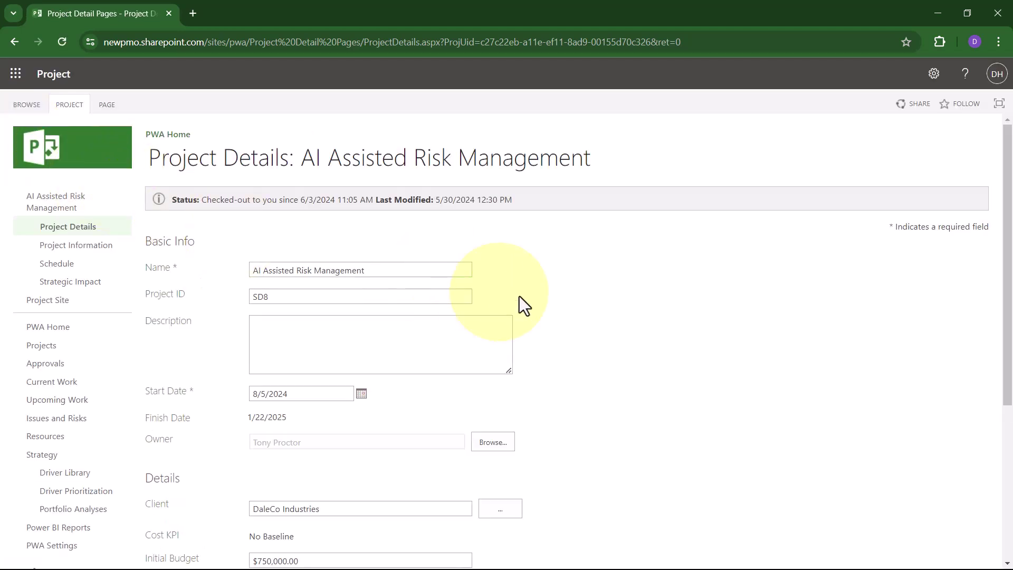
scroll(580, 329, "down", 3)
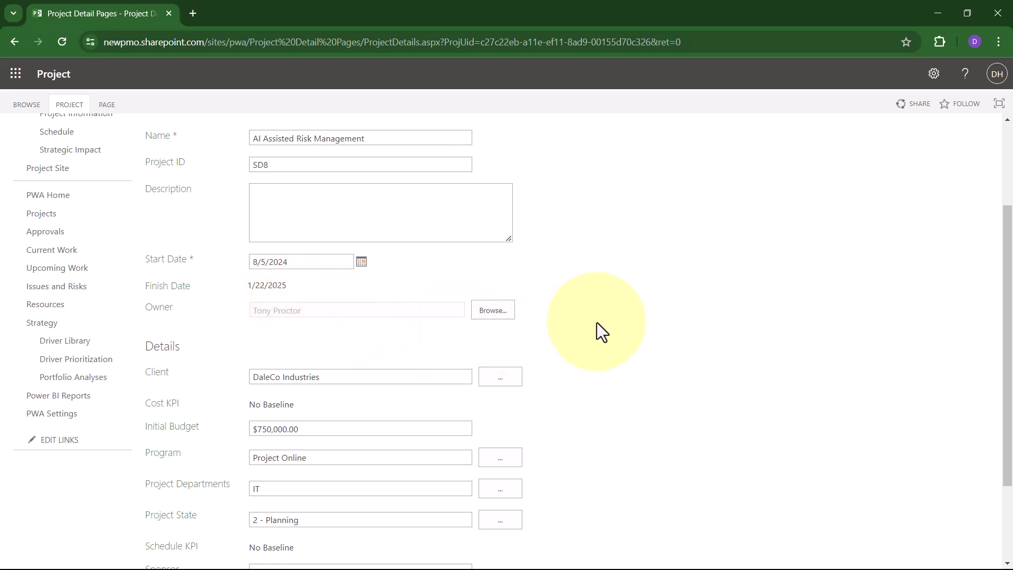
- Choose the replacement owner in the Pick Resource list and confirm it as project Owner
left_click(496, 313)
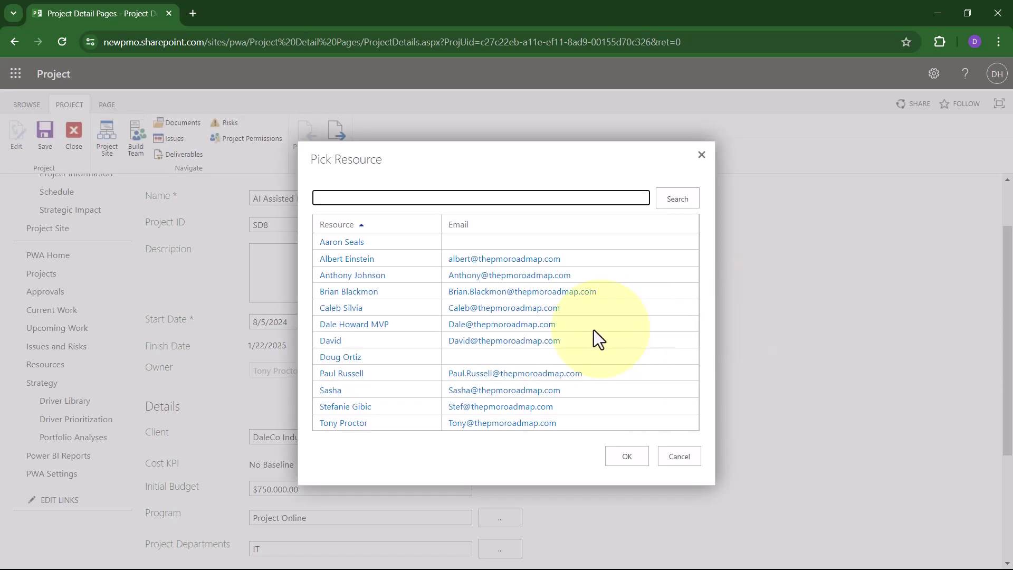
left_click(403, 325)
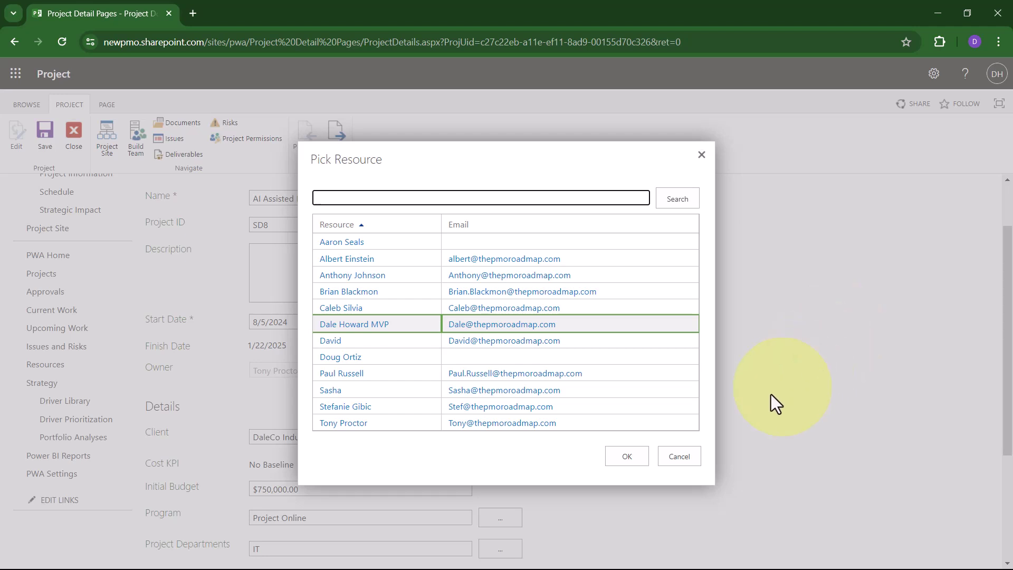
left_click(628, 457)
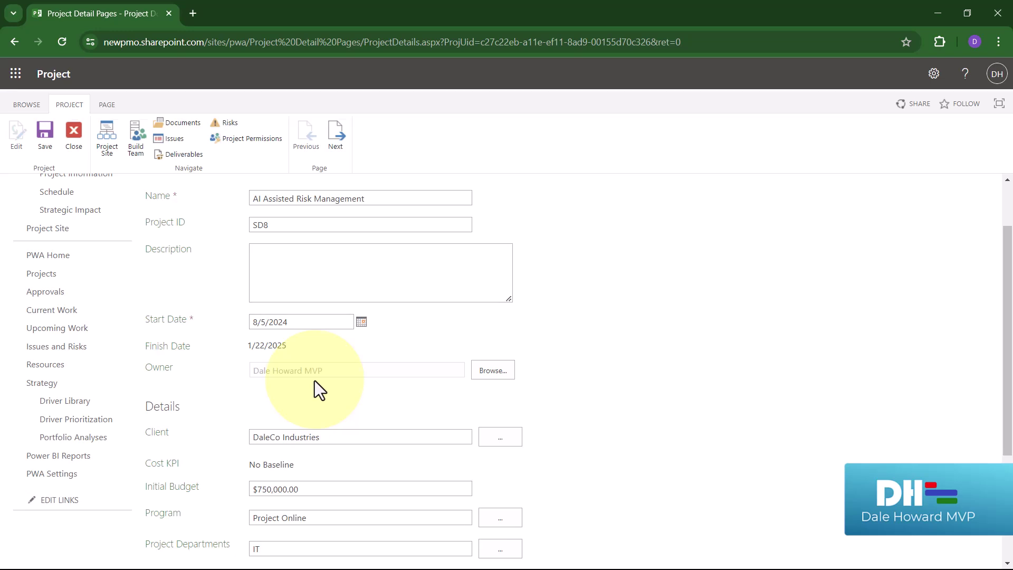
- Save the new owner and close the project, bringing up the check-in prompt
left_click(44, 139)
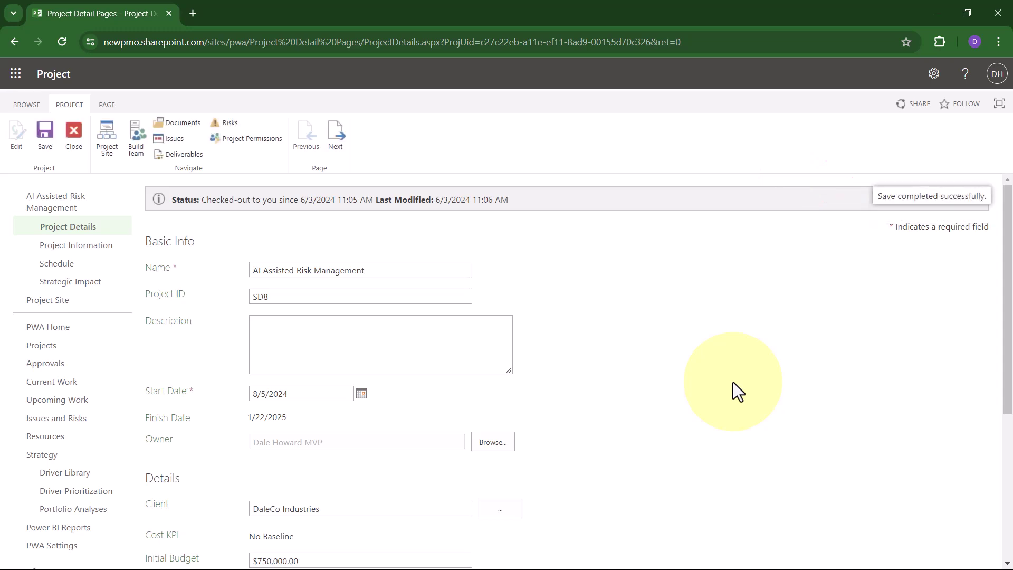
left_click(73, 135)
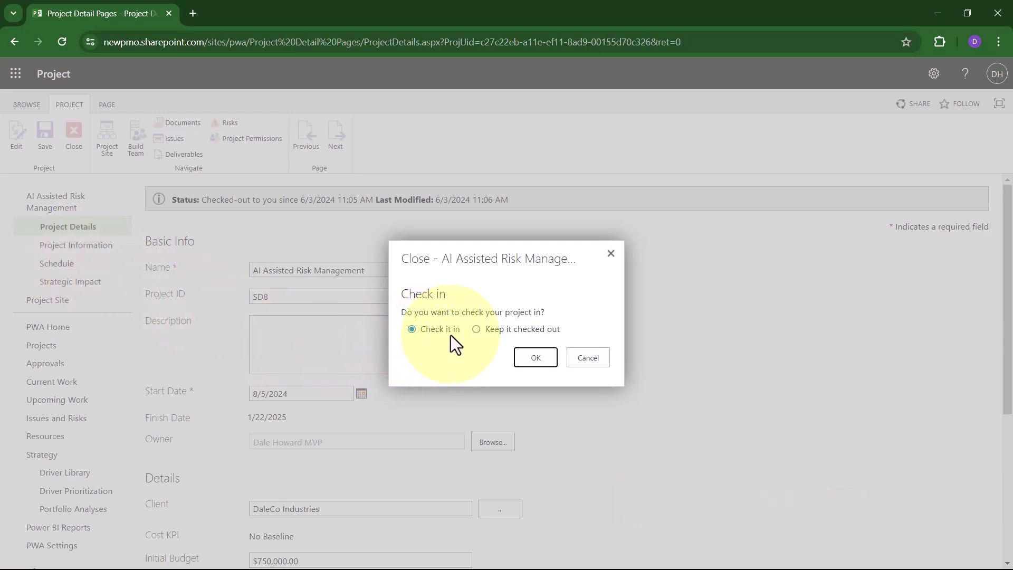
- Confirm 'Check it in' so AI Assisted Risk Management is checked back in and closed
left_click(535, 358)
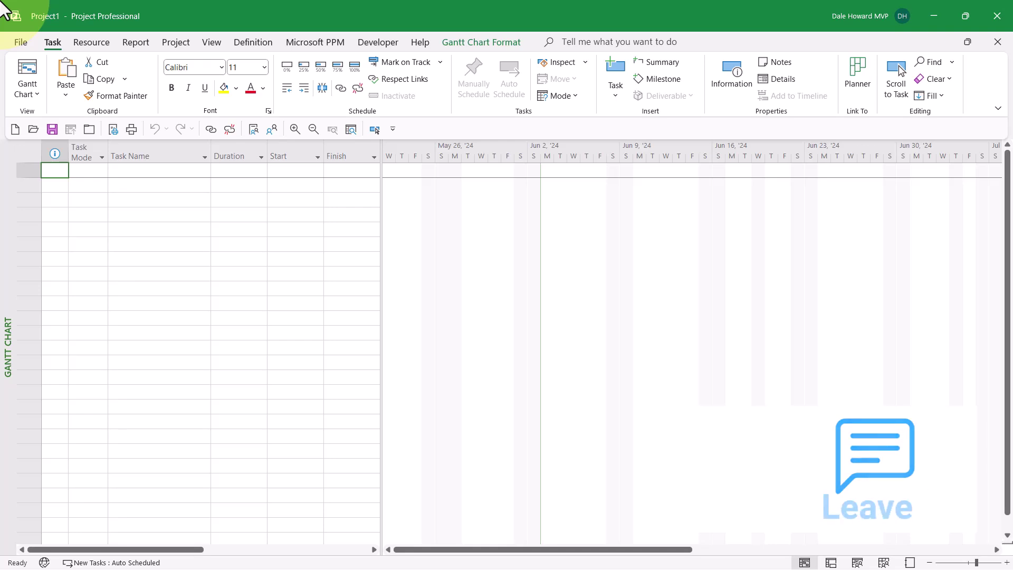
- Open AI Assisted Risk Management from the server's full project list in Project Professional
left_click(31, 128)
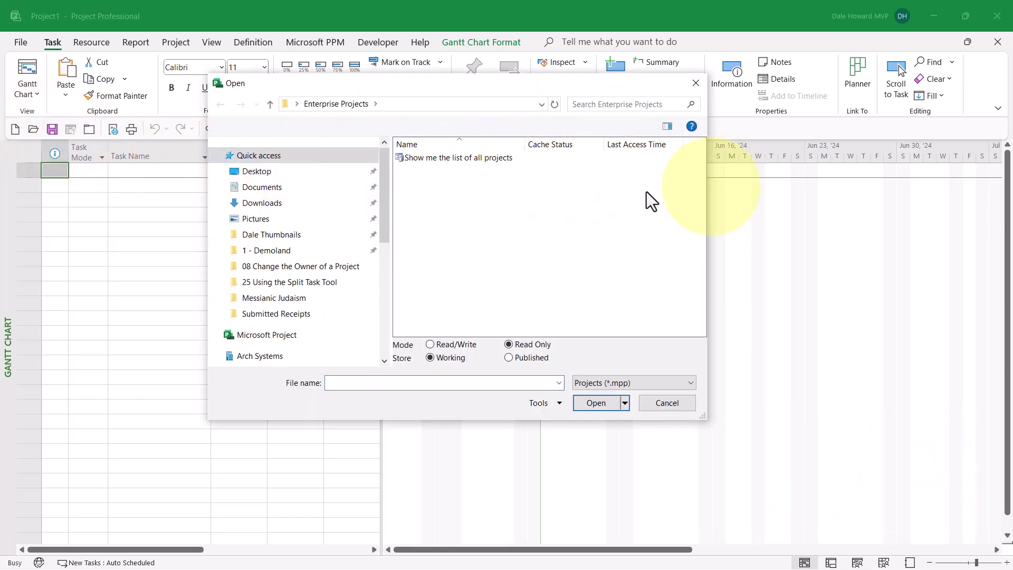
double_click(464, 157)
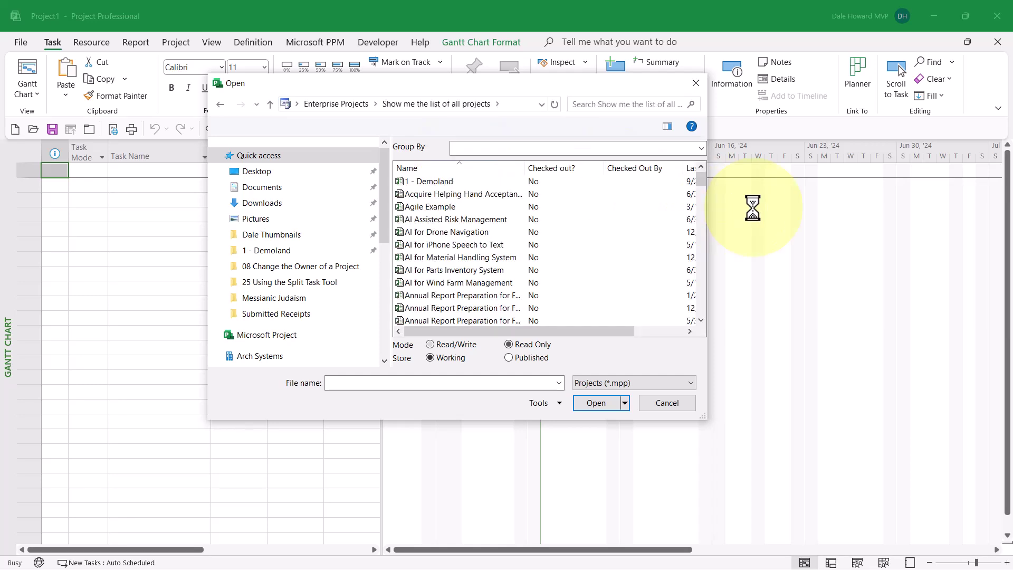
left_click(447, 217)
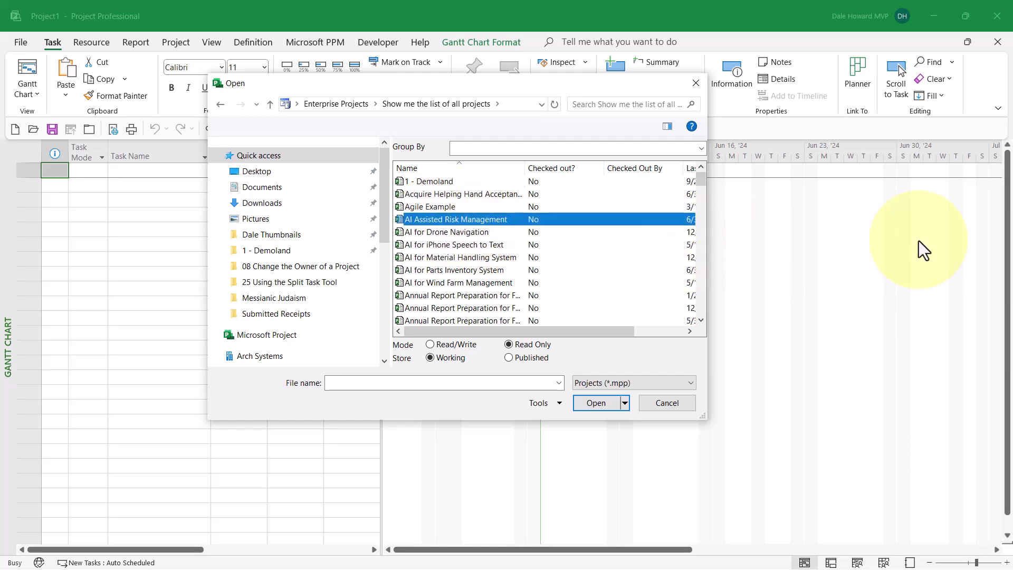
left_click(596, 403)
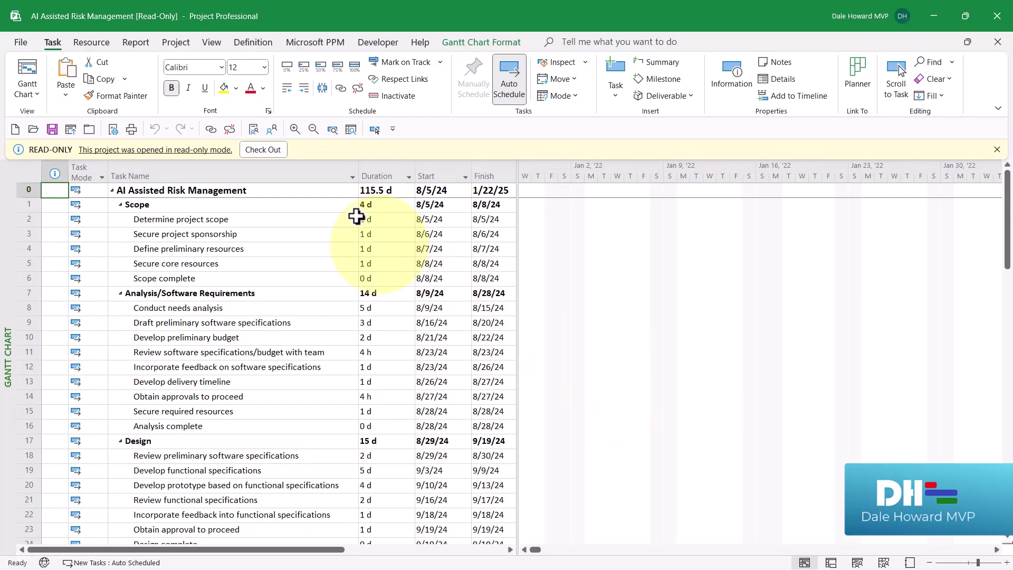
- Check out the project and insert an autofit Status Manager column before Duration
left_click(263, 150)
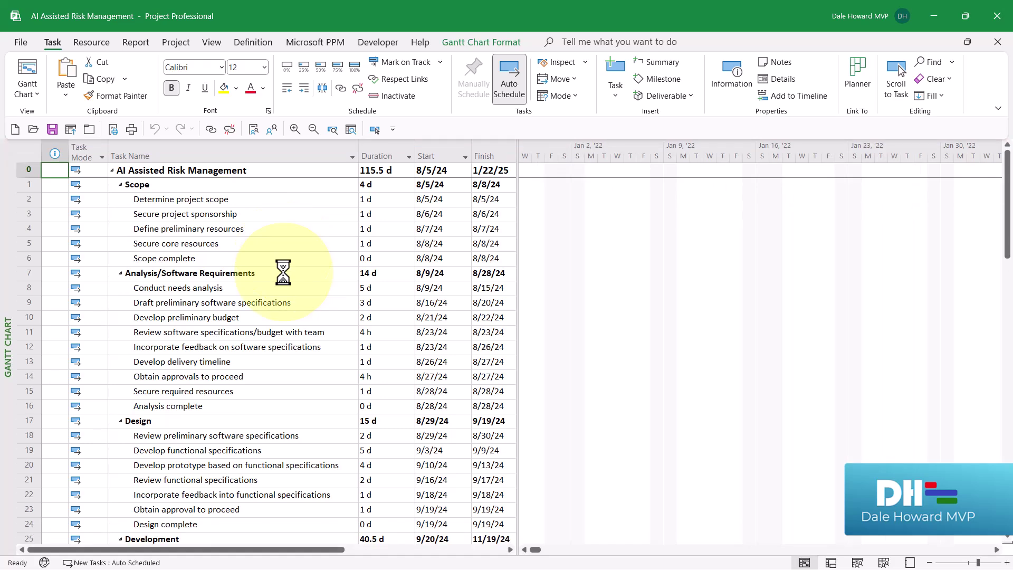
right_click(386, 145)
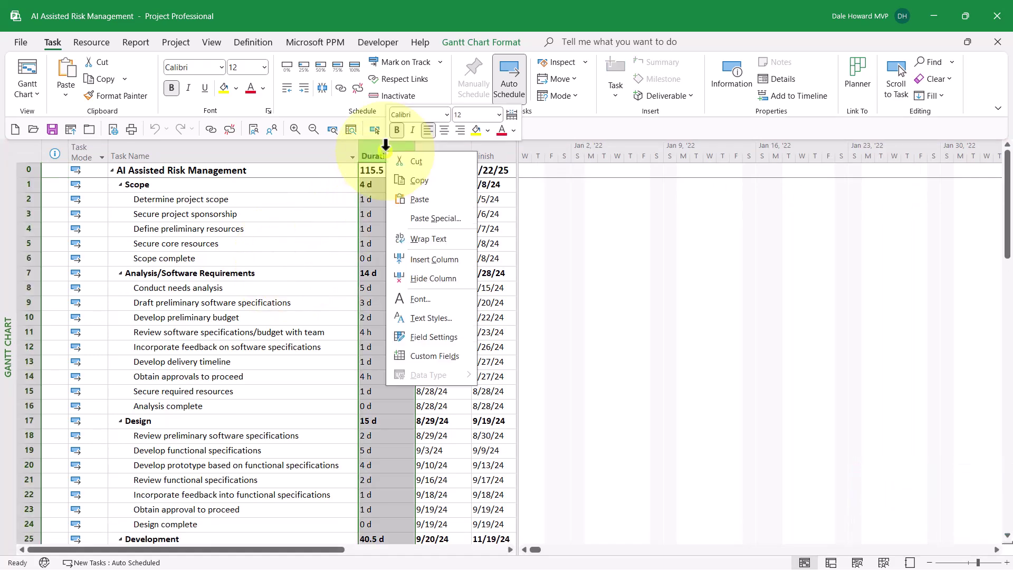
left_click(448, 261)
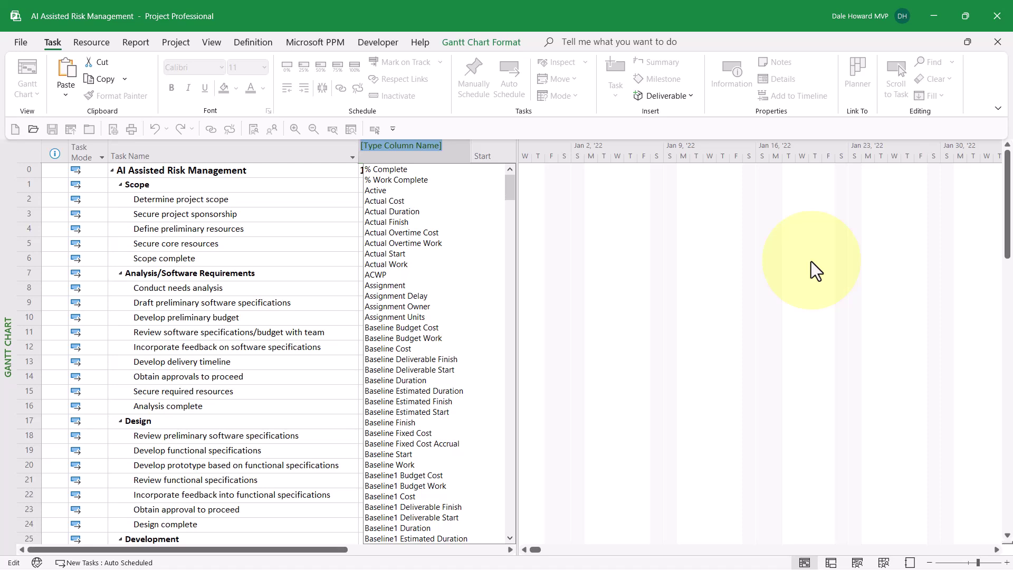
type("status")
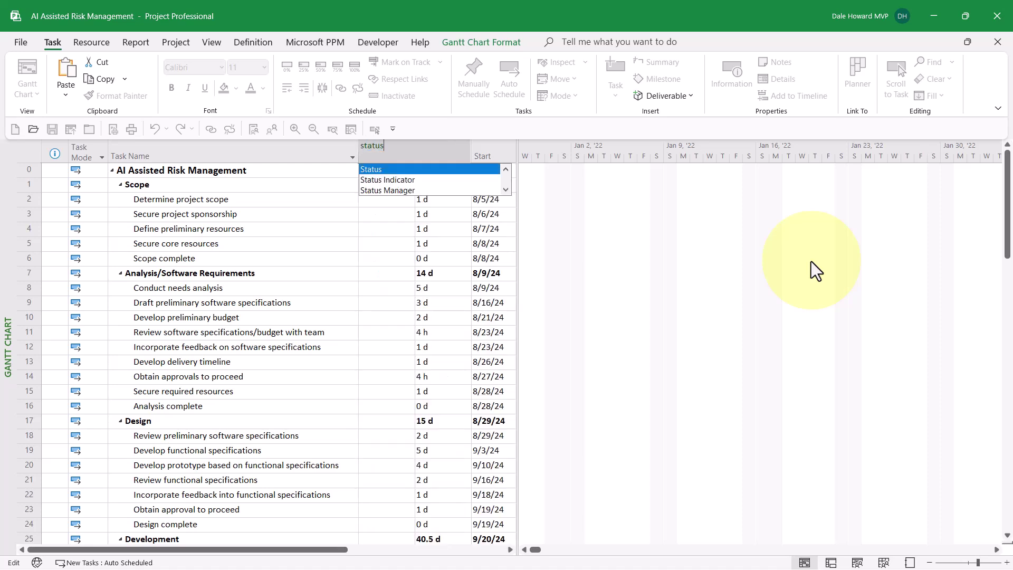
left_click(398, 192)
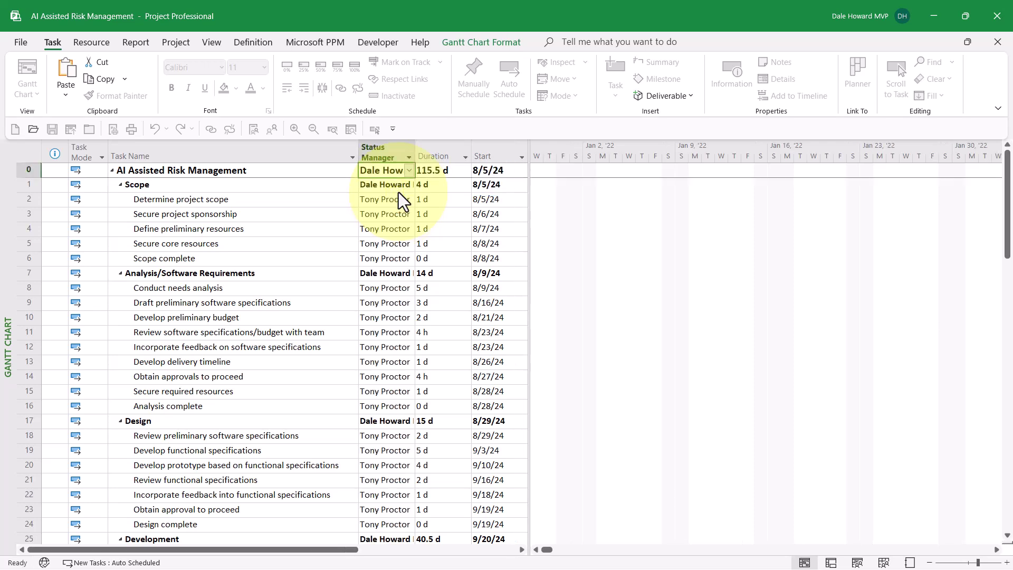
double_click(413, 149)
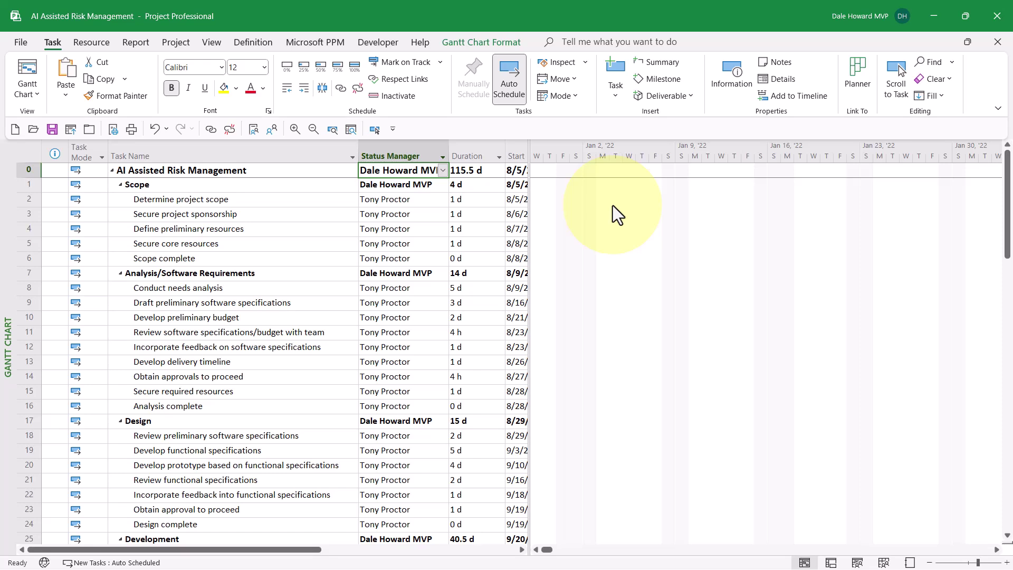
left_click(425, 199)
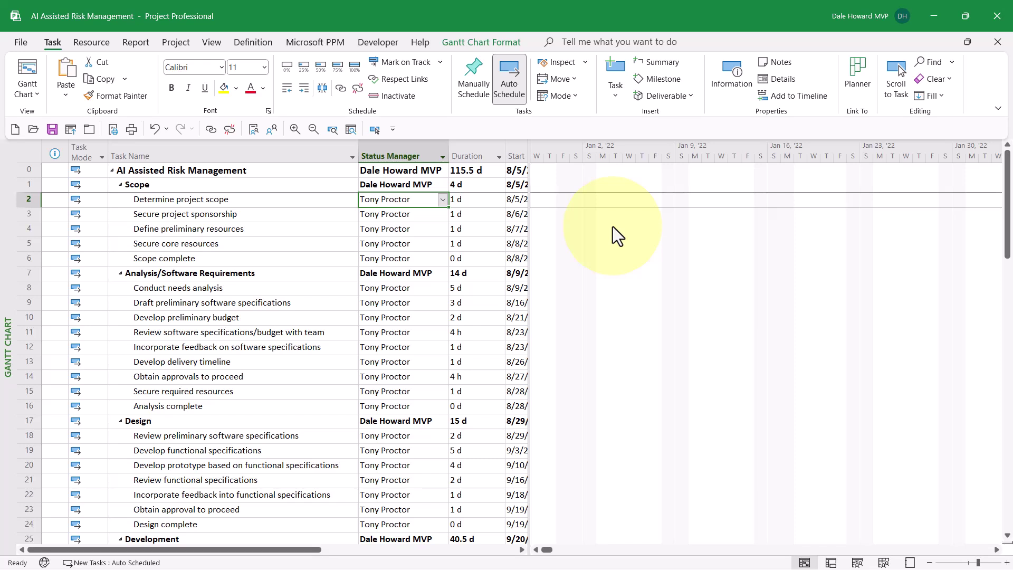
- Set Determine project scope's Status Manager to the project owner from the dropdown
left_click(444, 200)
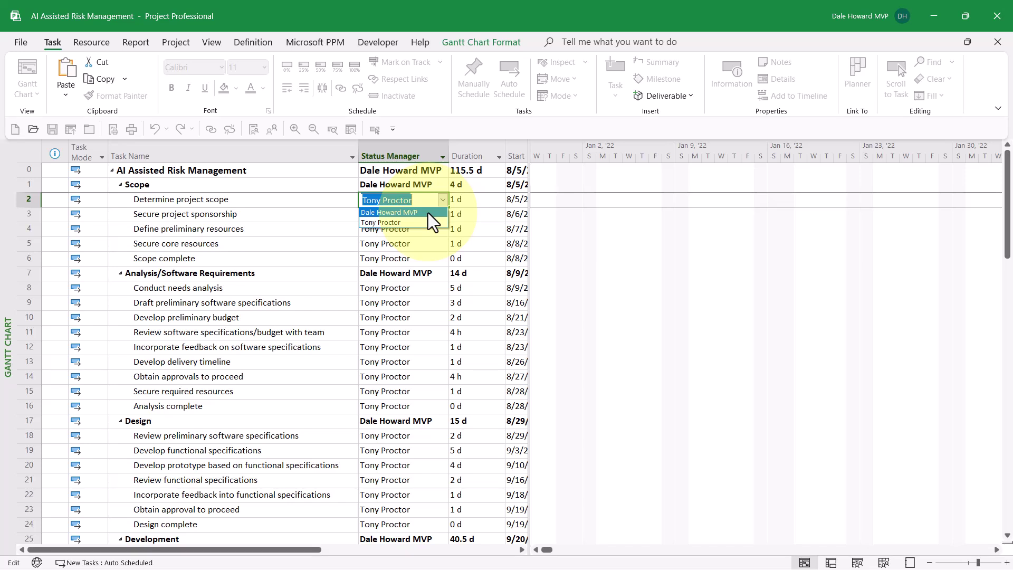
left_click(428, 213)
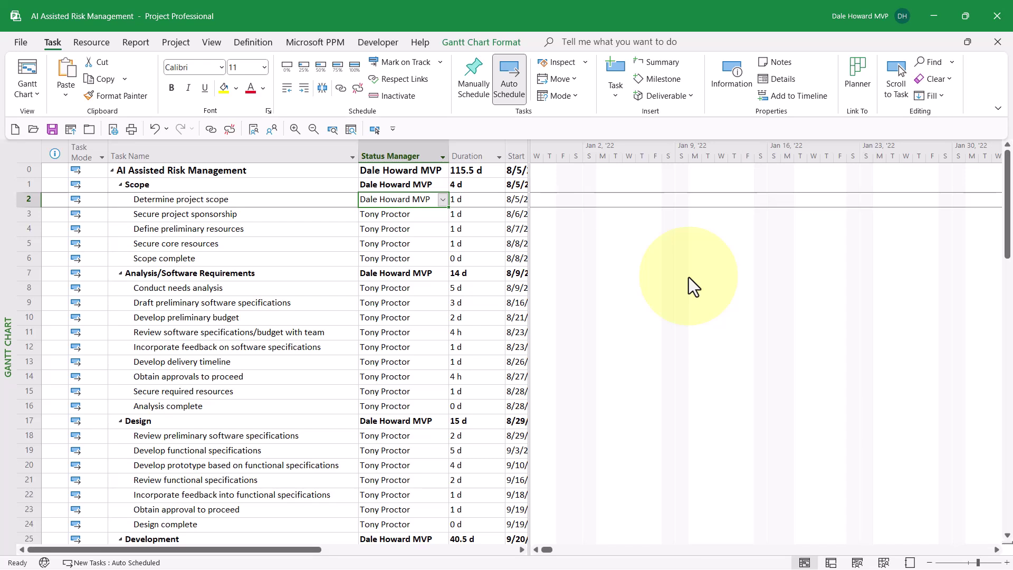
- Fill the project owner down the Status Manager column through Software development complete with Ctrl+D
key("ctrl+shift+Down")
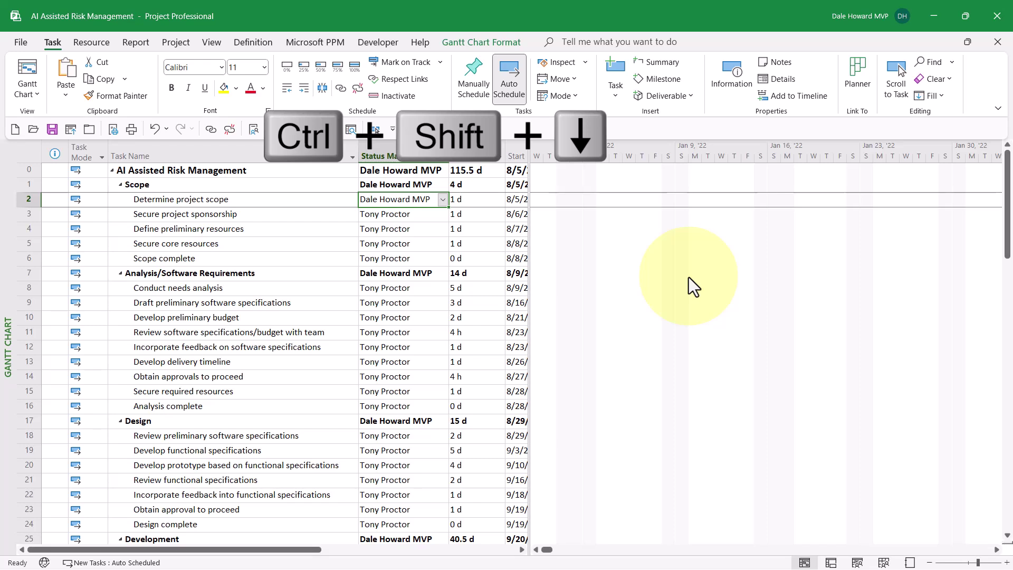
key("ctrl+shift+Down")
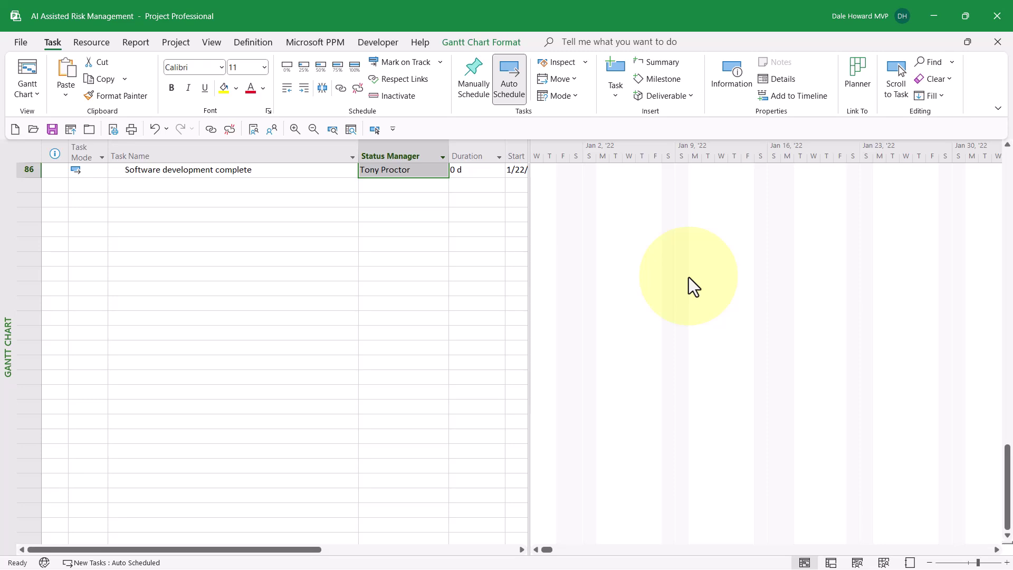
key("ctrl+d")
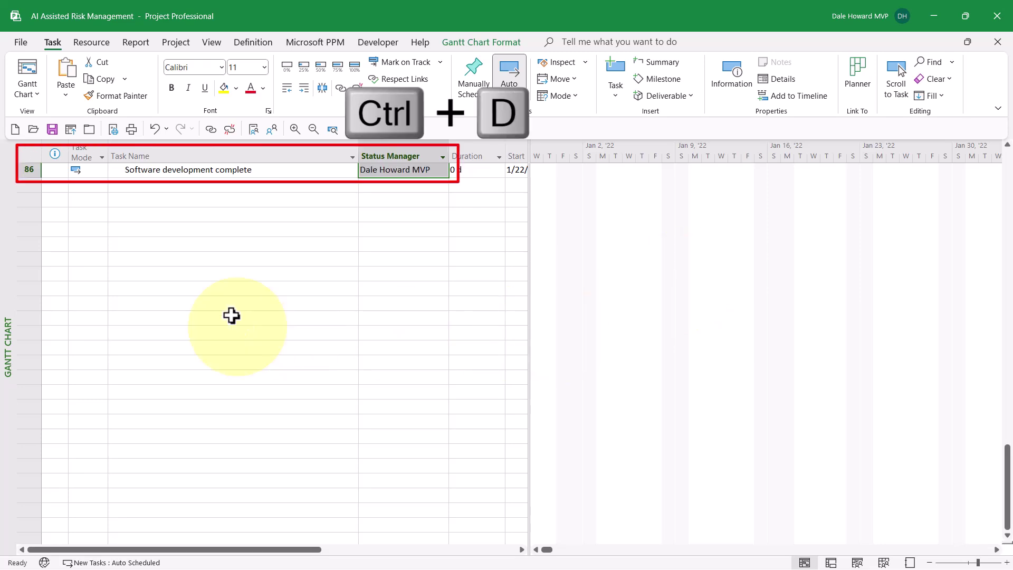
scroll(251, 363, "up", 2)
scroll(252, 364, "up", 7)
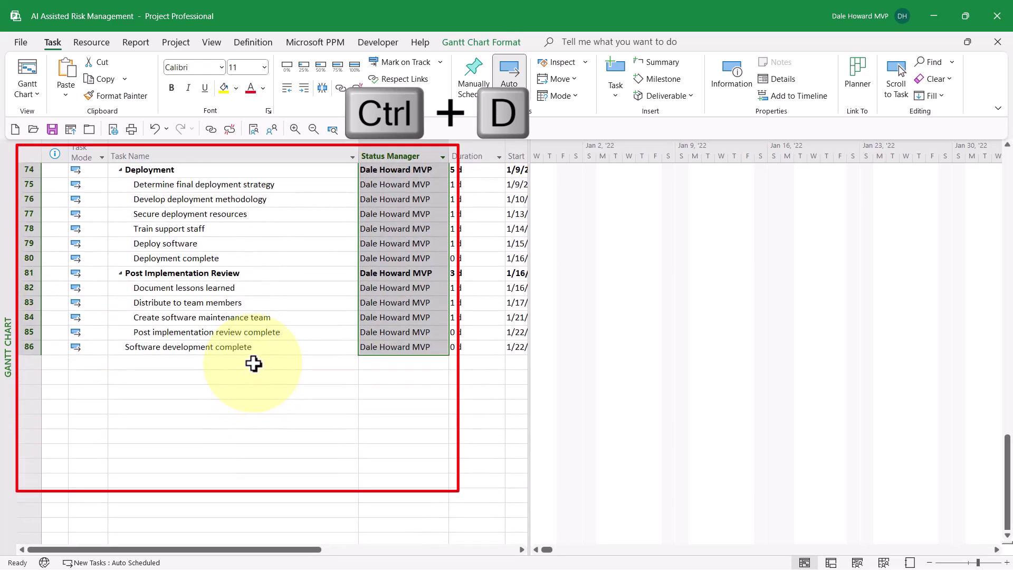
scroll(255, 363, "up", 6)
scroll(254, 363, "up", 9)
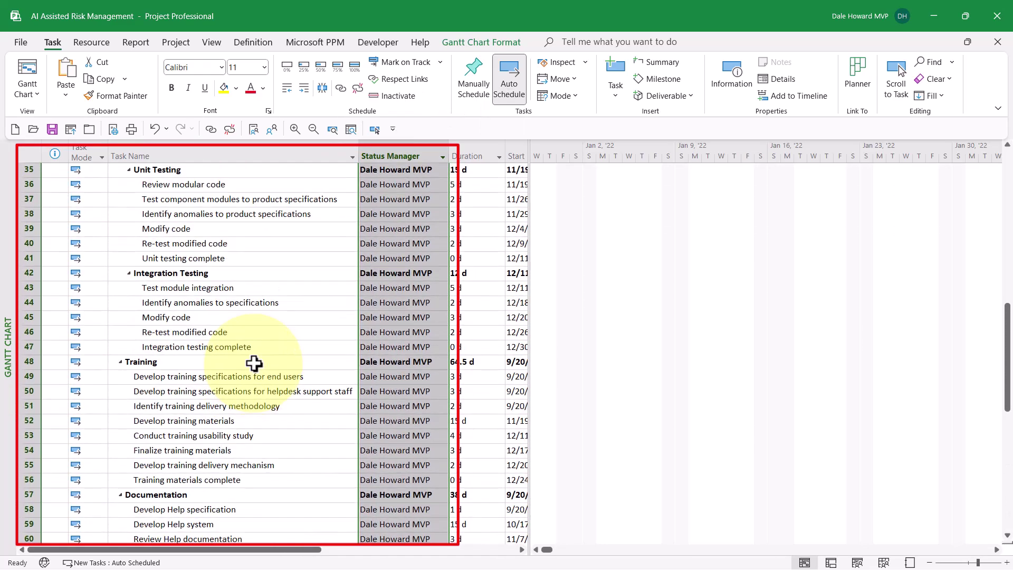
scroll(254, 363, "up", 5)
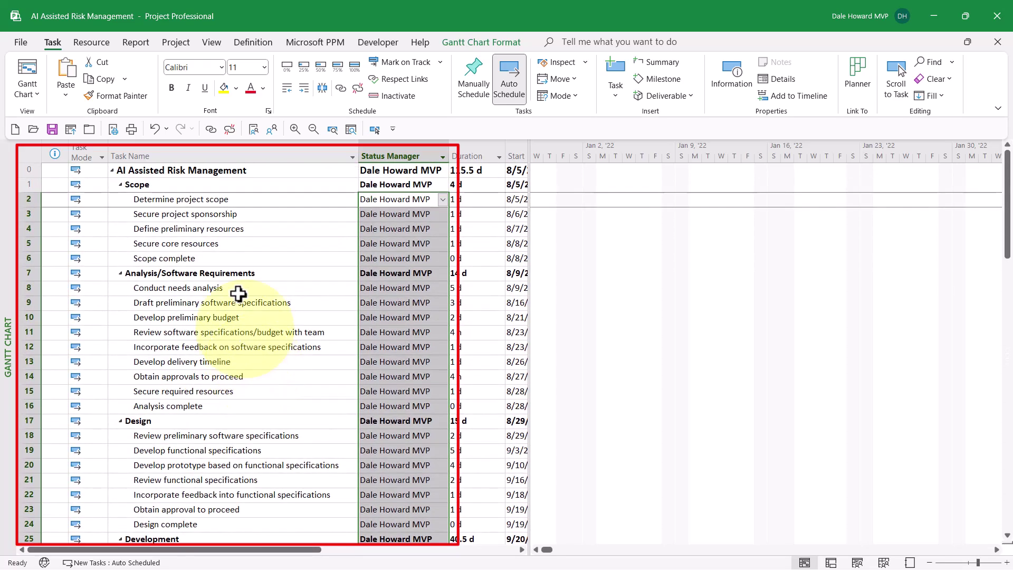
- Hide the Status Manager column, leaving Duration, Start and Finish beside Task Name
left_click(226, 199)
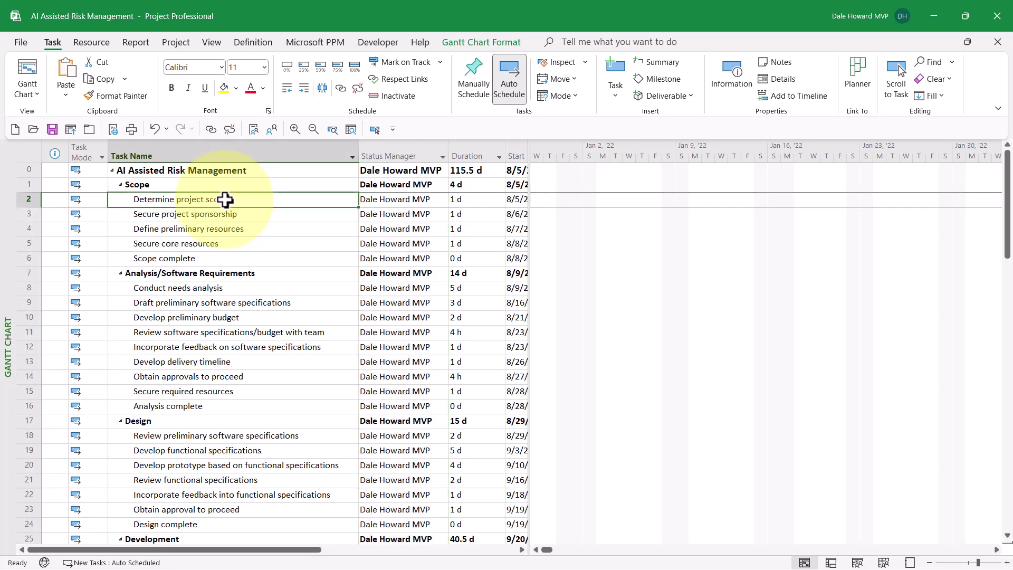
right_click(411, 143)
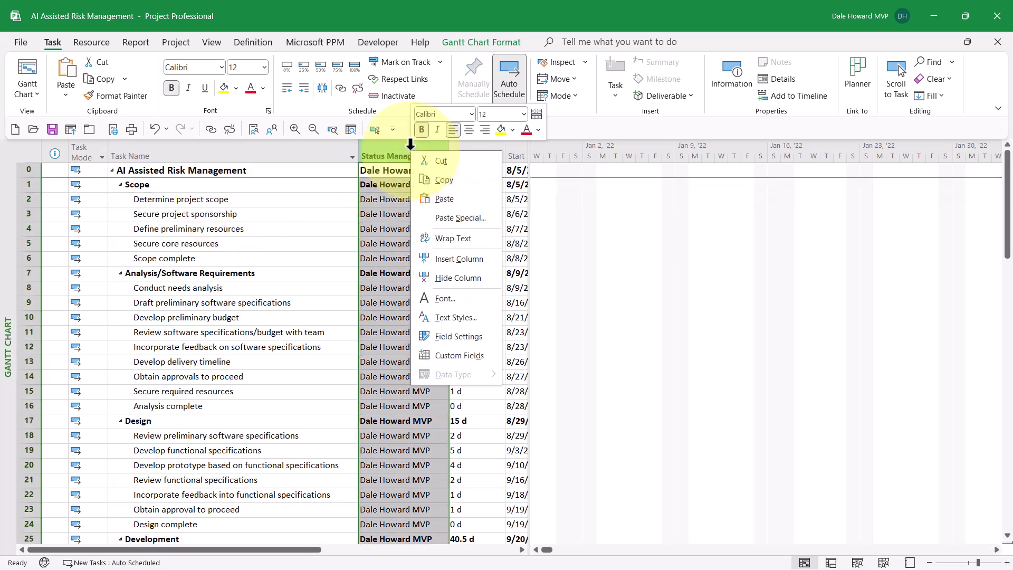
left_click(480, 277)
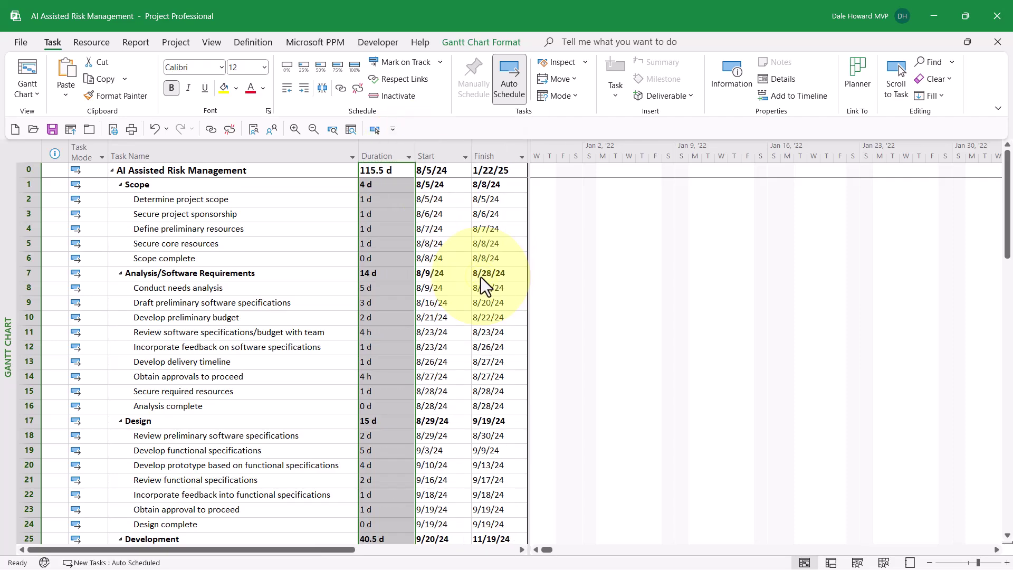
left_click(206, 168)
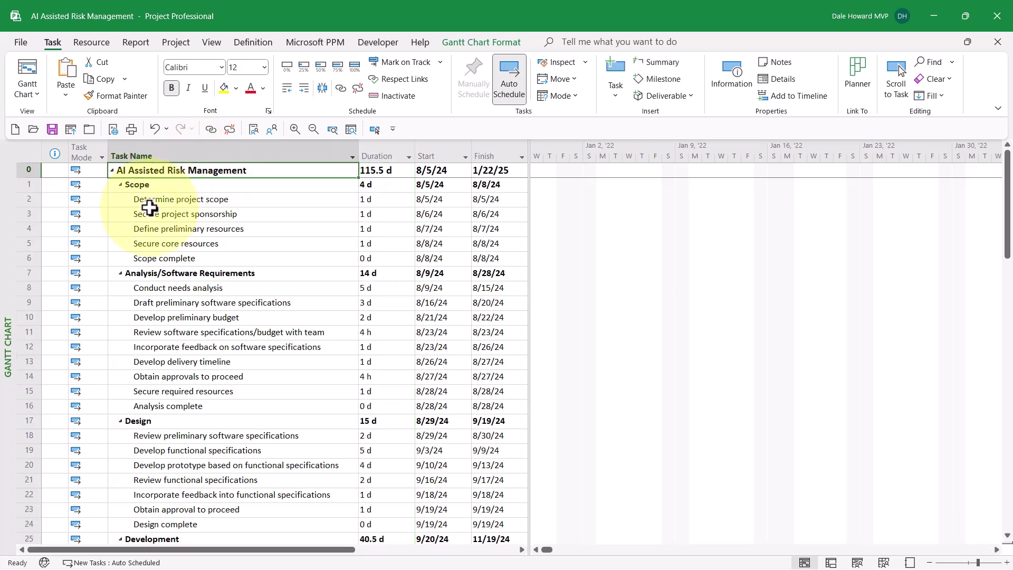